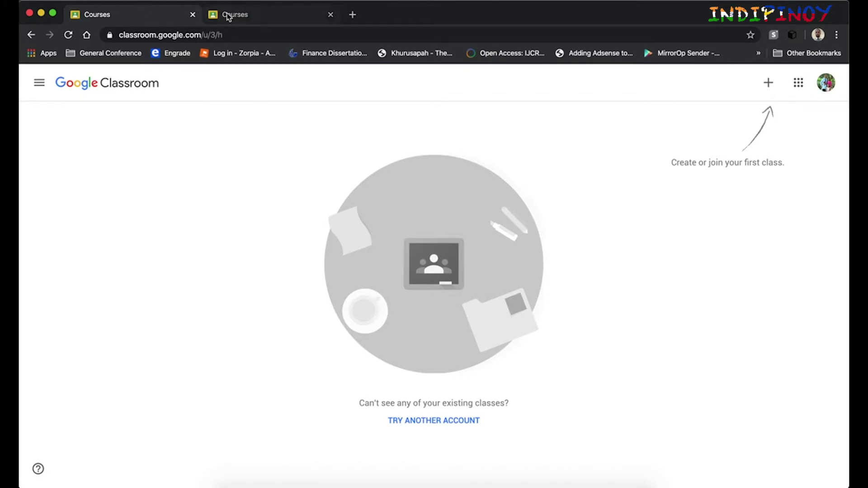
# Step: Compare the two accounts' Courses tabs, ending on the second account's empty classes page
pyautogui.click(251, 17)
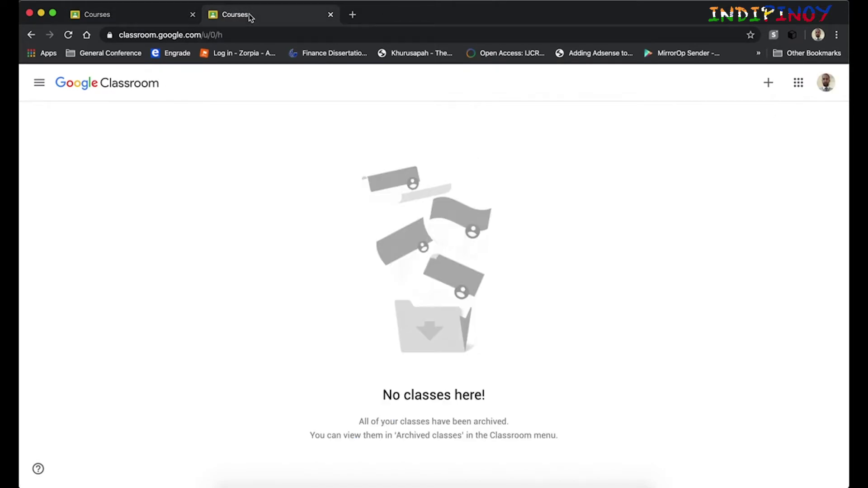
pyautogui.click(143, 16)
pyautogui.click(266, 18)
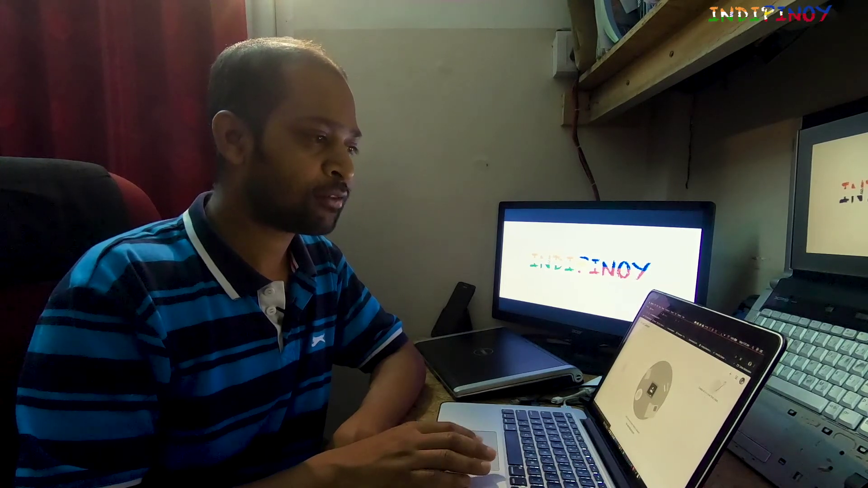
pyautogui.click(741, 381)
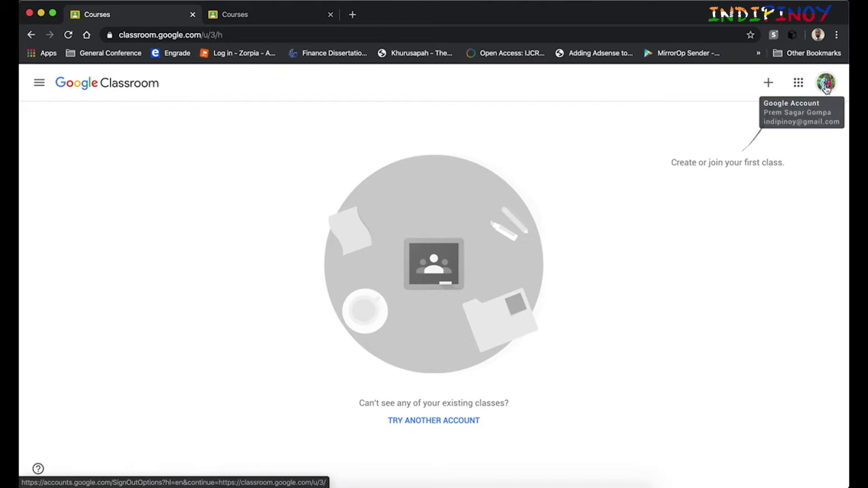
# Step: Check both accounts' Courses tabs, then bring up the create-or-join class menu
pyautogui.click(268, 15)
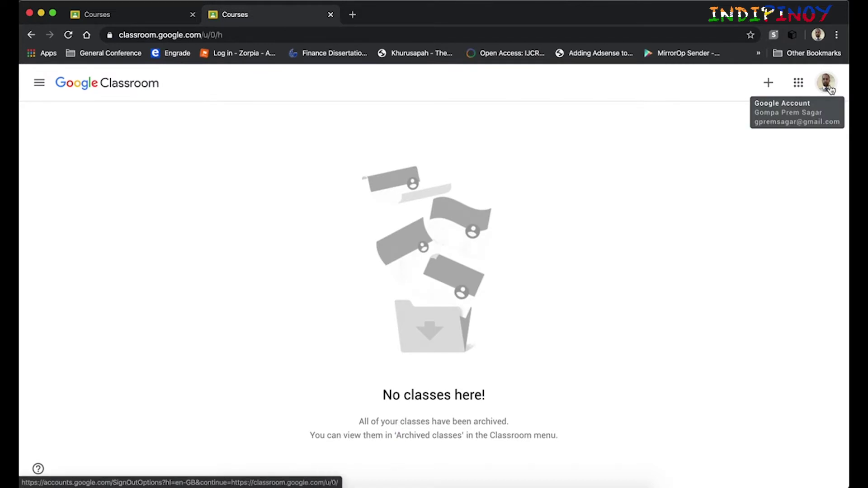
pyautogui.click(120, 19)
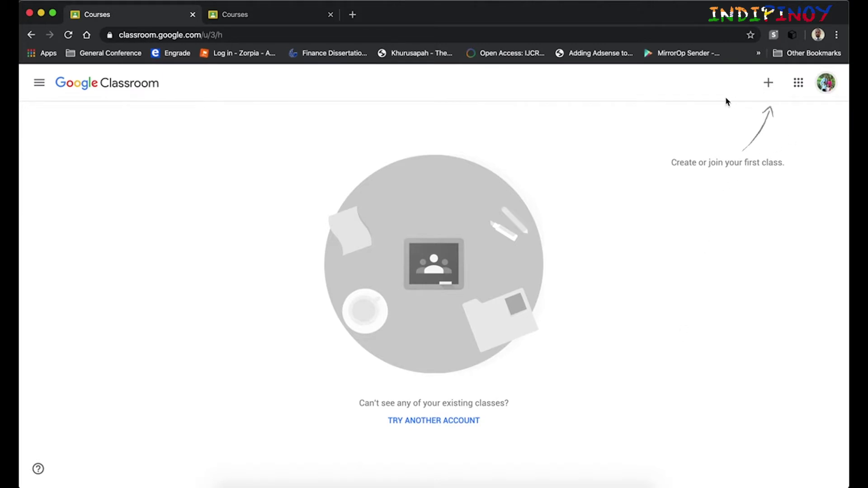
pyautogui.click(771, 88)
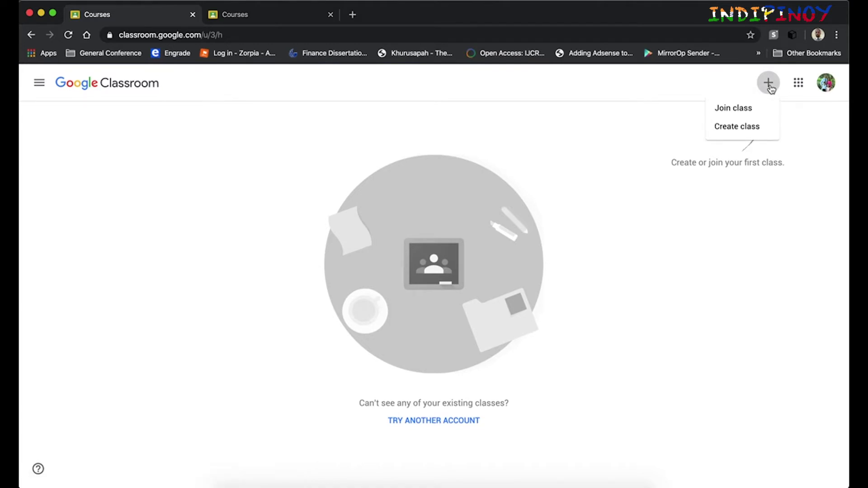
# Step: Choose Create class and tick the school-use acknowledgement in the notice
pyautogui.click(734, 127)
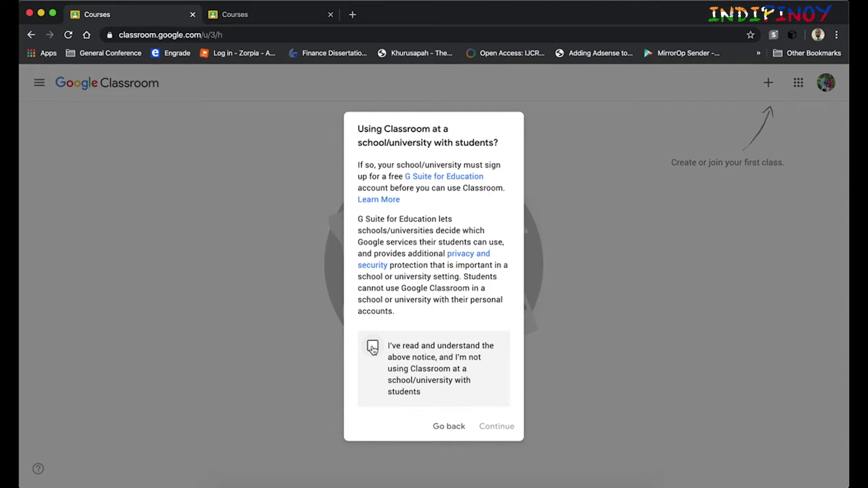
pyautogui.click(373, 348)
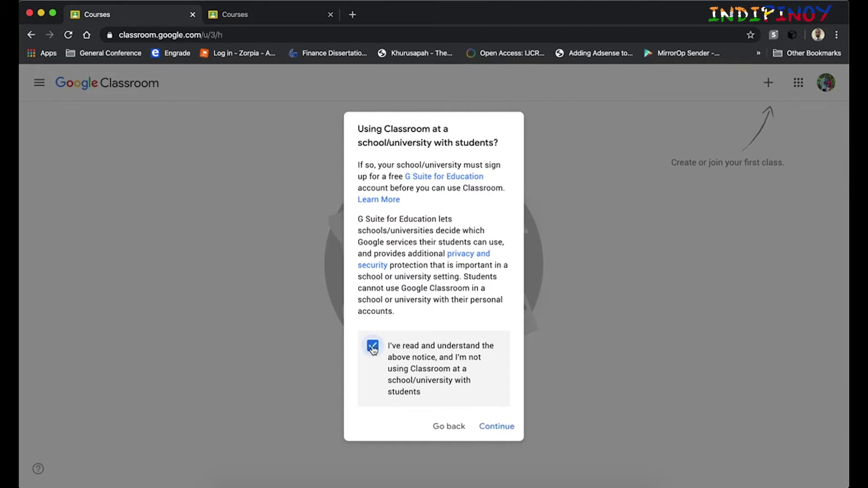
# Step: Enter class name 'MGNT 121 - Principles of Management' with section A in the Create class form
pyautogui.click(494, 428)
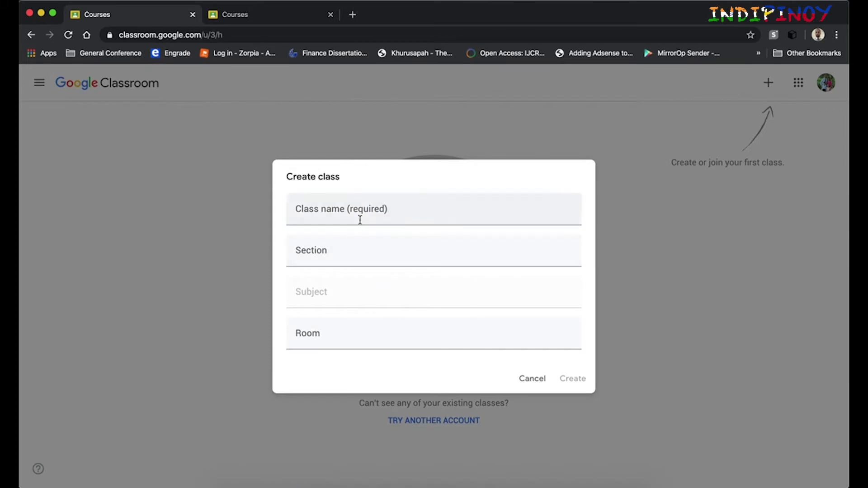
pyautogui.click(357, 216)
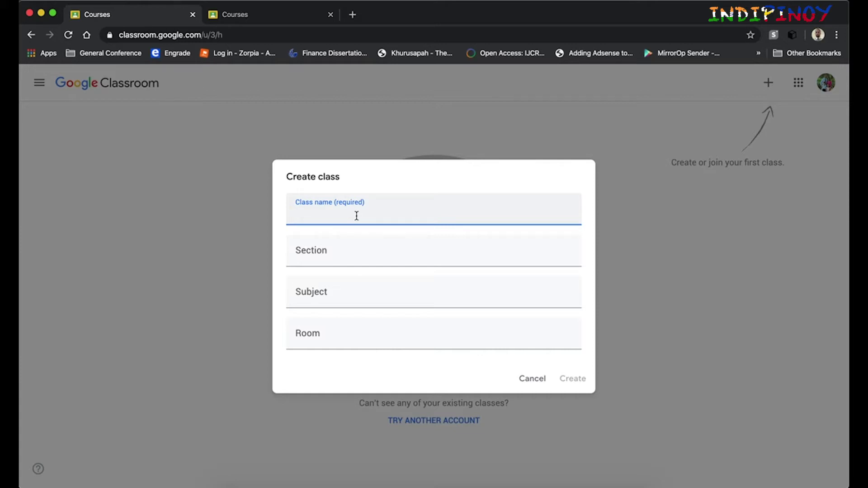
pyautogui.write('MGNT 121')
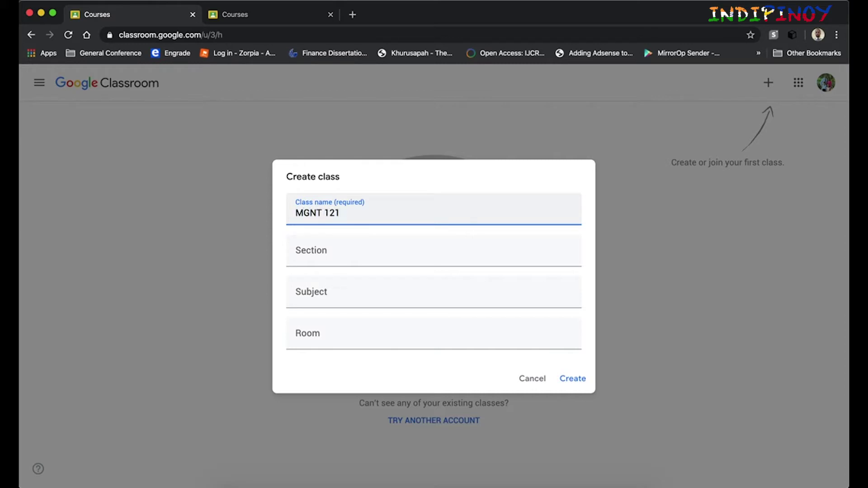
pyautogui.write(' - Principles of Manag')
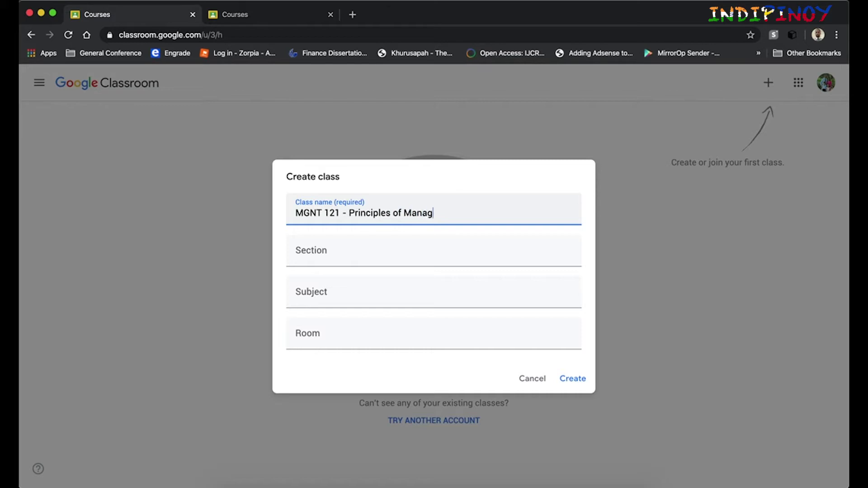
pyautogui.write('ement')
pyautogui.press('Tab')
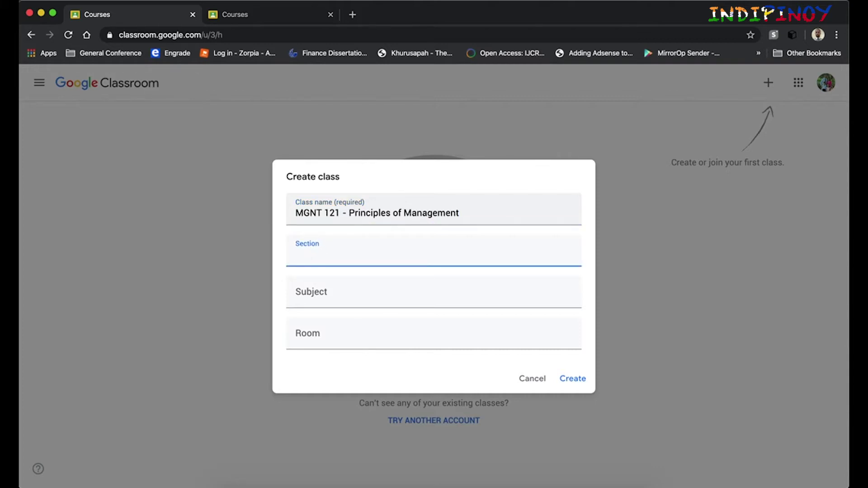
pyautogui.write('A')
# Step: Set the class subject to Management, ignoring the autocomplete suggestions
pyautogui.press('Tab')
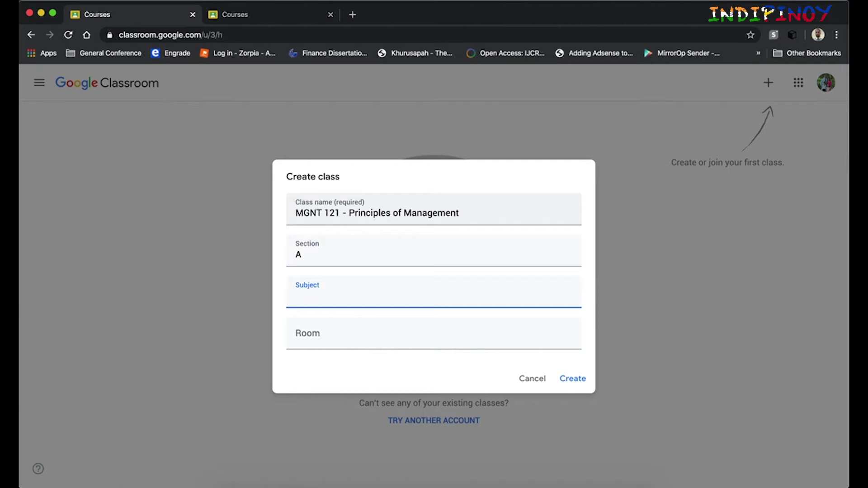
pyautogui.write('B')
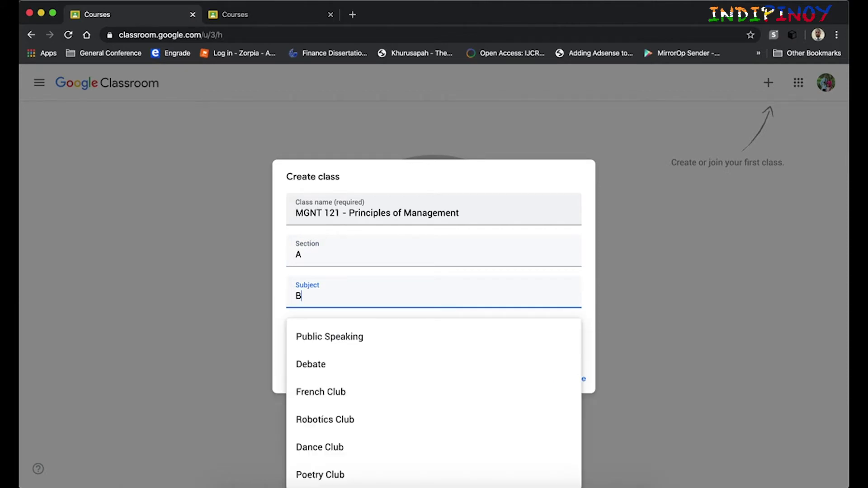
pyautogui.write('us')
pyautogui.press('BackSpace')
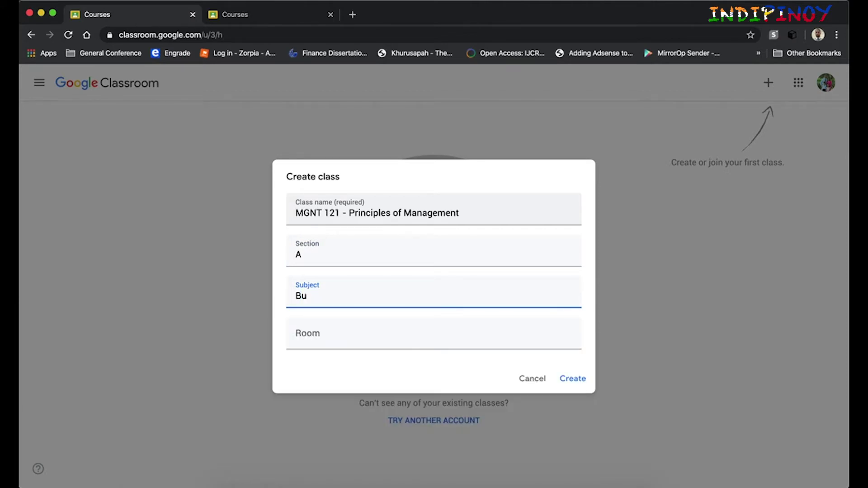
pyautogui.press('BackSpace')
pyautogui.press('BackSpace')
pyautogui.write('Co')
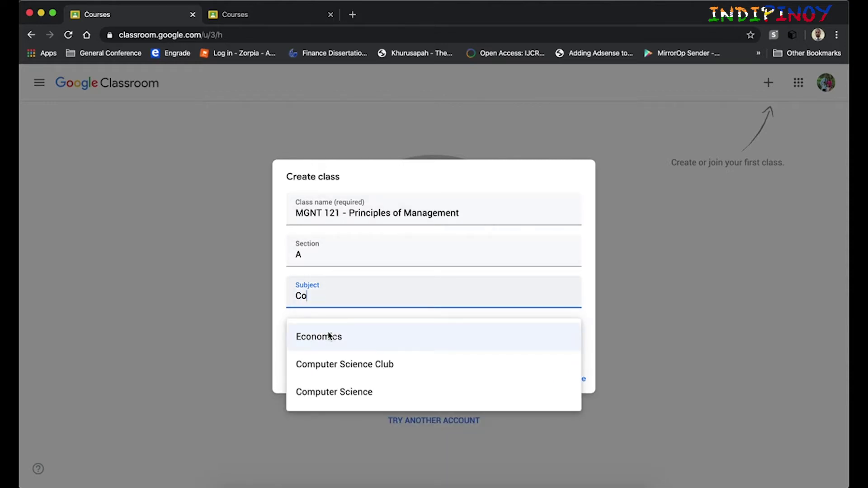
pyautogui.press('BackSpace')
pyautogui.press('BackSpace')
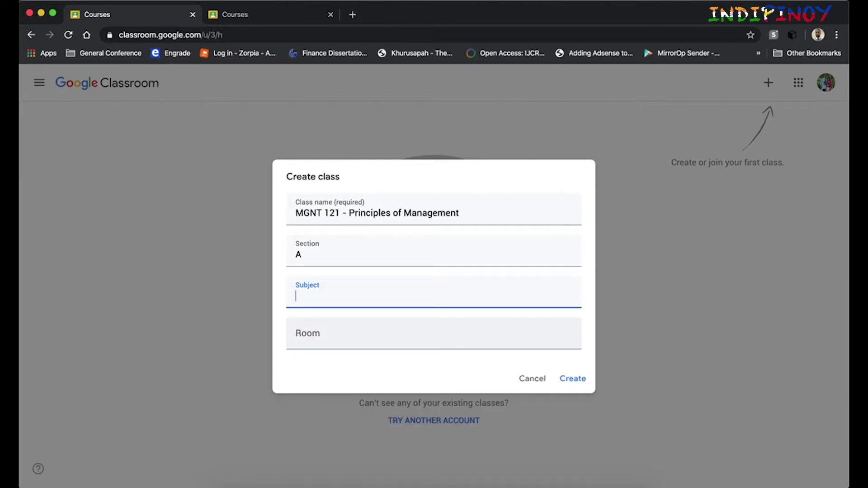
pyautogui.write('Ma')
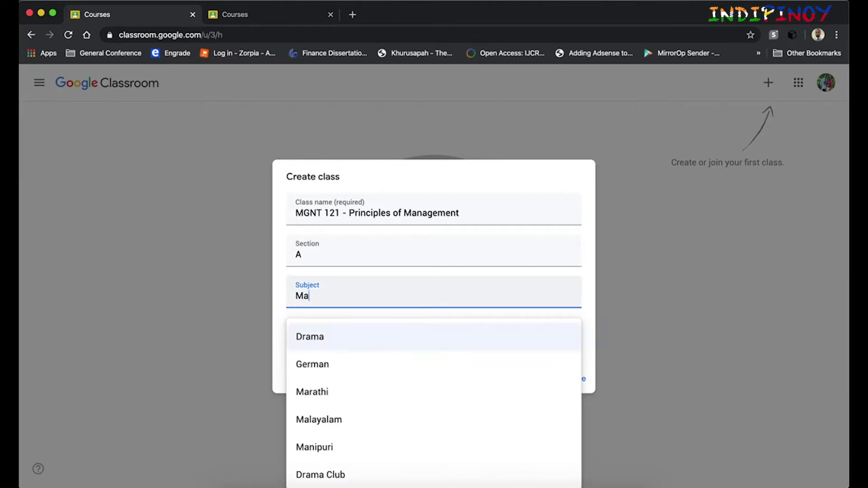
pyautogui.write('n')
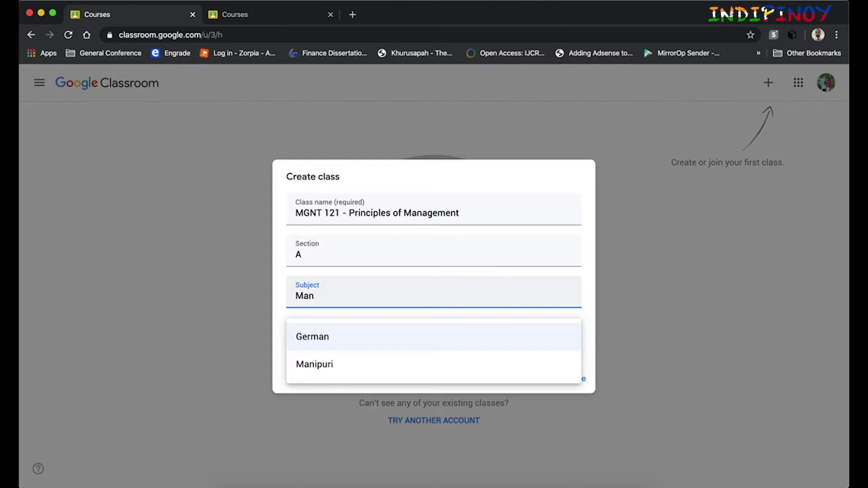
pyautogui.press('BackSpace')
pyautogui.press('BackSpace')
pyautogui.press('BackSpace')
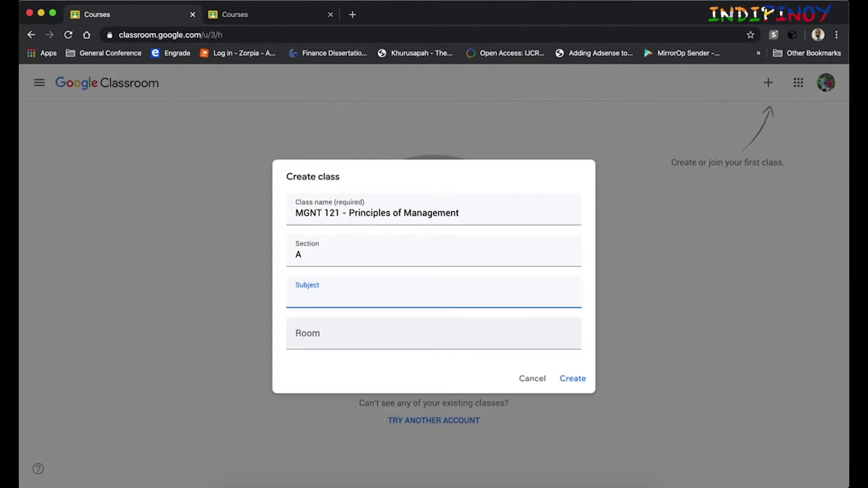
pyautogui.write('Management')
# Step: Set the room to CR12 and create the class
pyautogui.click(299, 337)
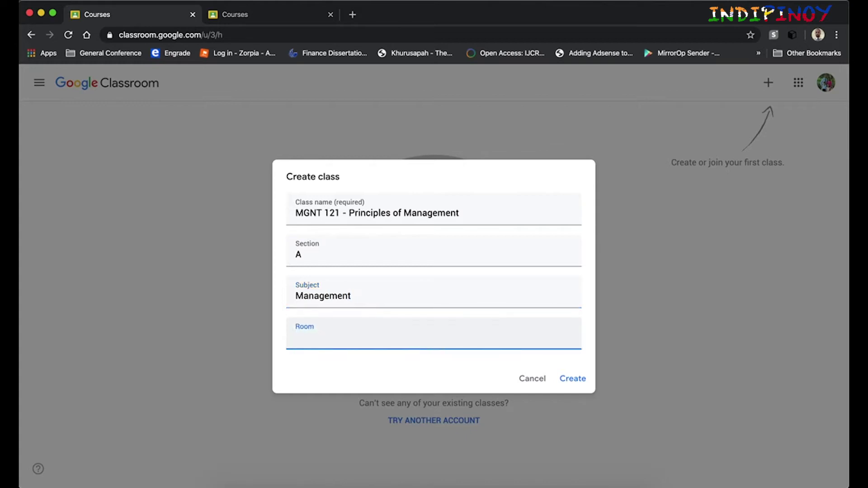
pyautogui.write('CR12')
pyautogui.click(572, 379)
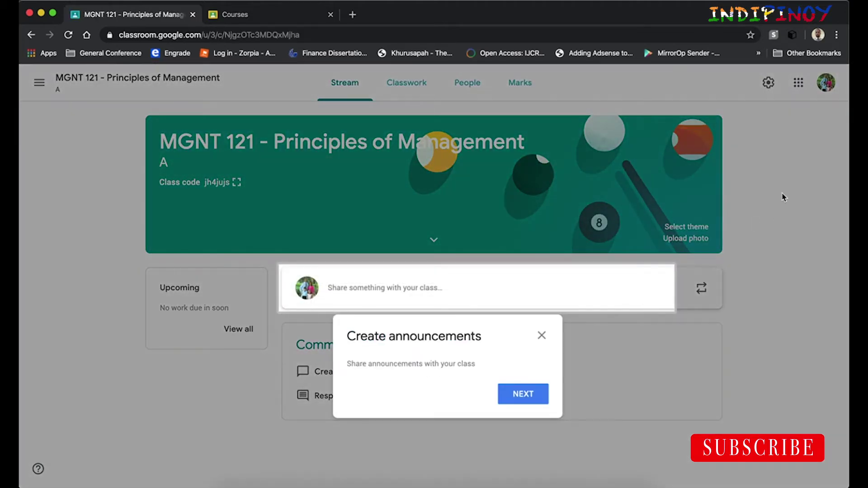
# Step: Dismiss the announcements introduction and reuse tip, then open the class theme gallery
pyautogui.click(538, 403)
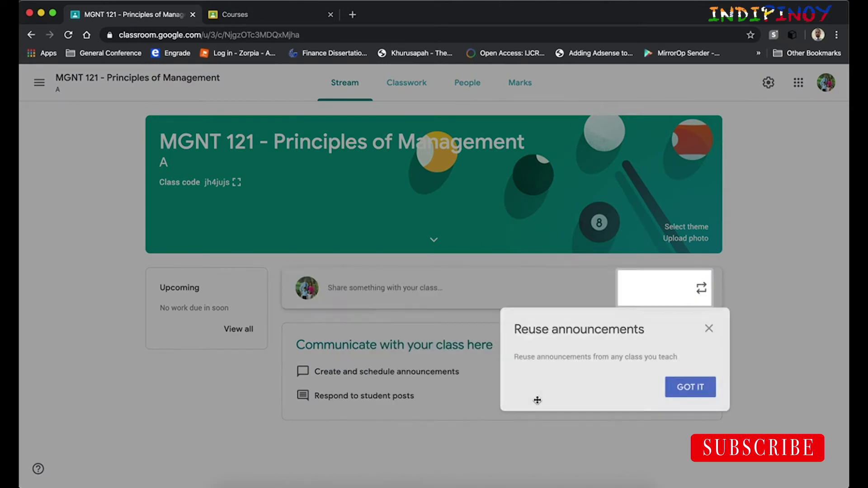
pyautogui.click(691, 388)
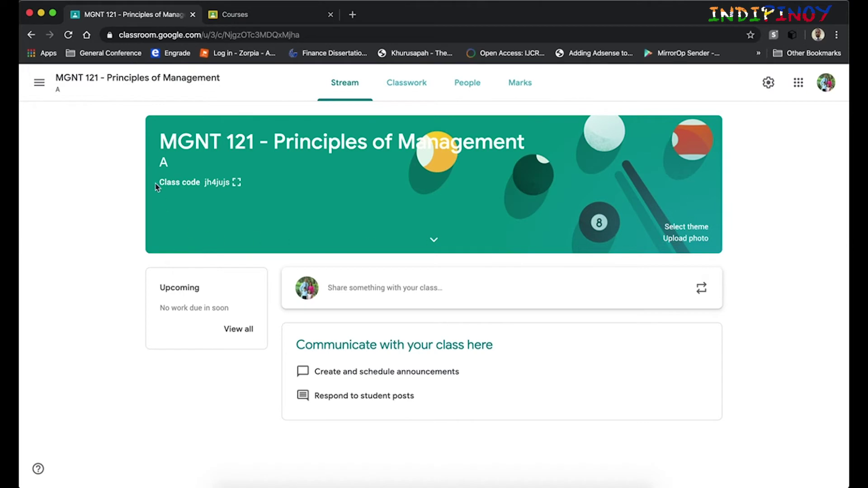
pyautogui.click(688, 228)
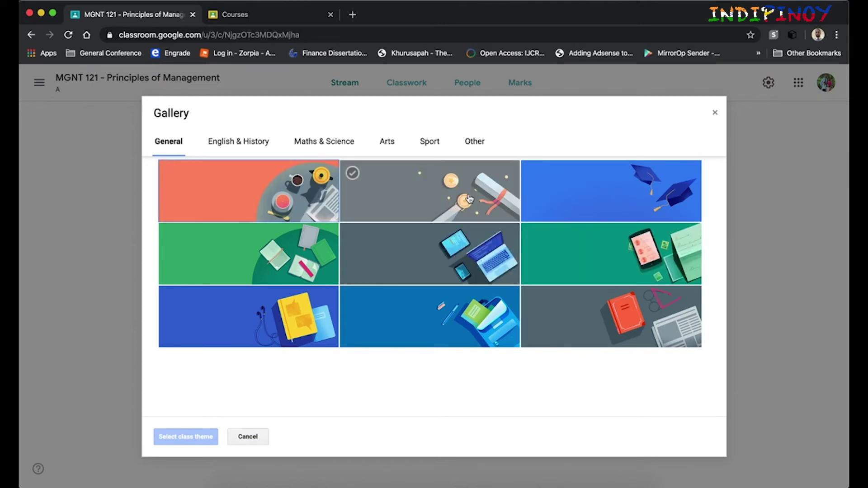
# Step: Apply the teal phone-illustration theme to the banner, then cancel the photo upload without choosing anything
pyautogui.click(650, 266)
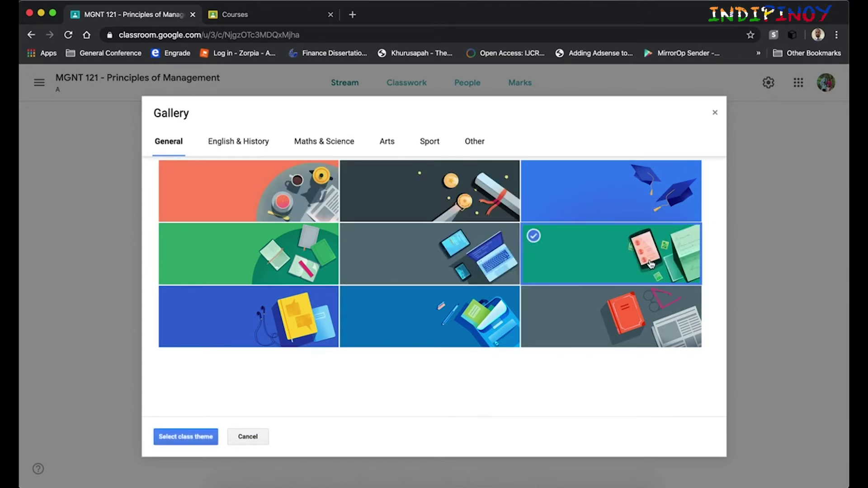
pyautogui.click(193, 442)
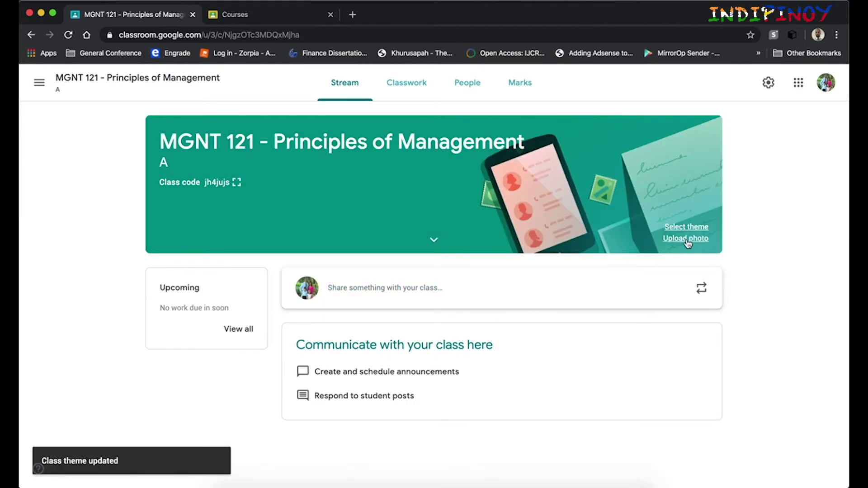
pyautogui.click(685, 241)
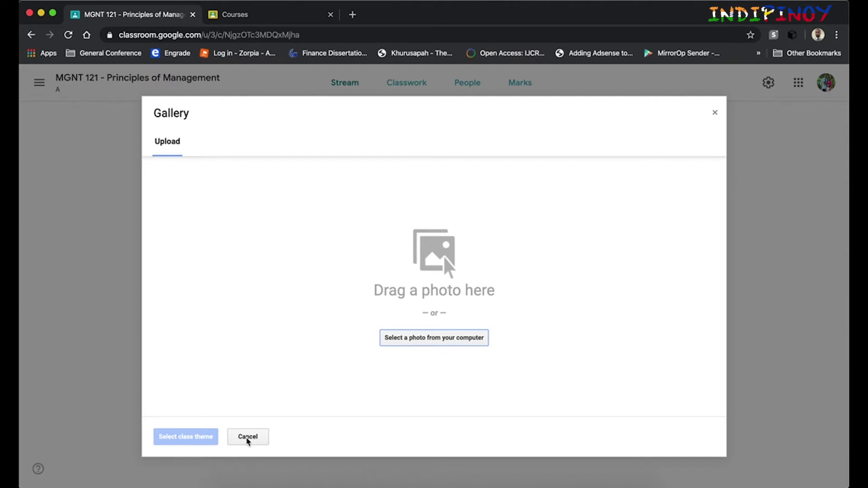
pyautogui.click(248, 438)
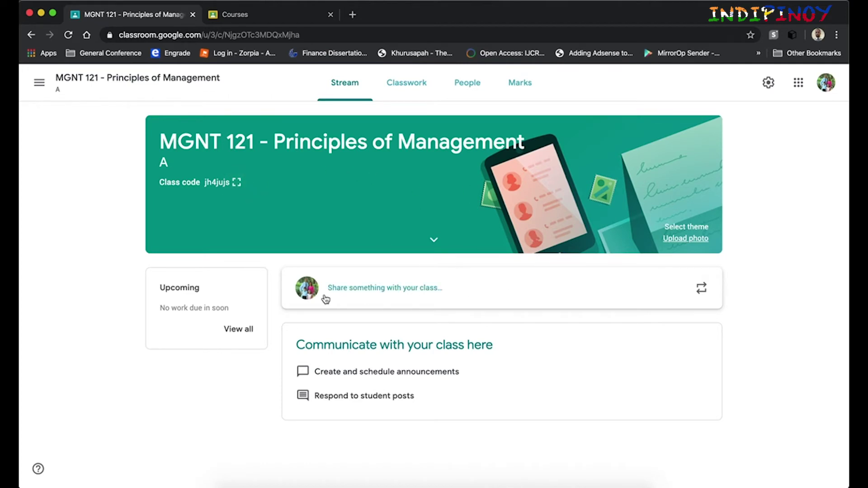
pyautogui.click(241, 188)
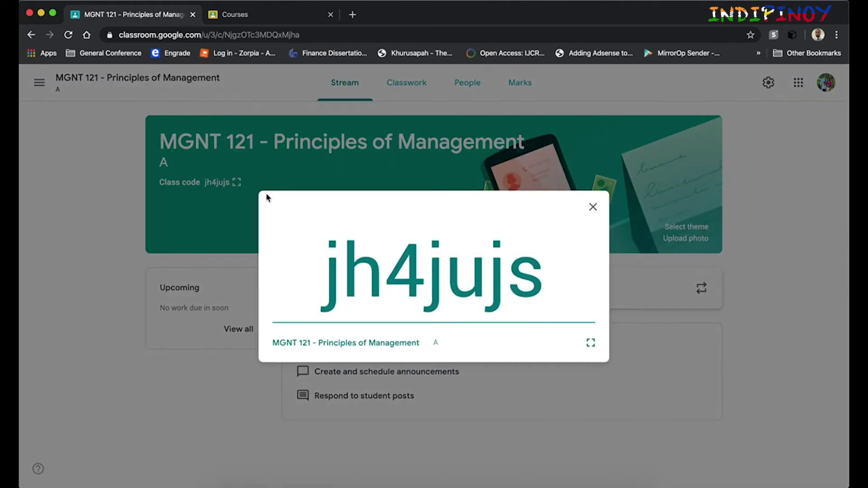
pyautogui.click(592, 344)
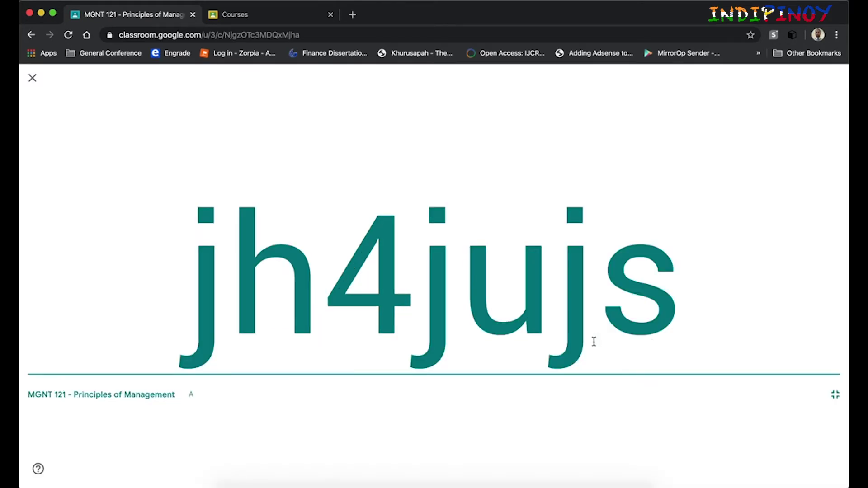
pyautogui.moveTo(191, 295); pyautogui.dragTo(793, 316)
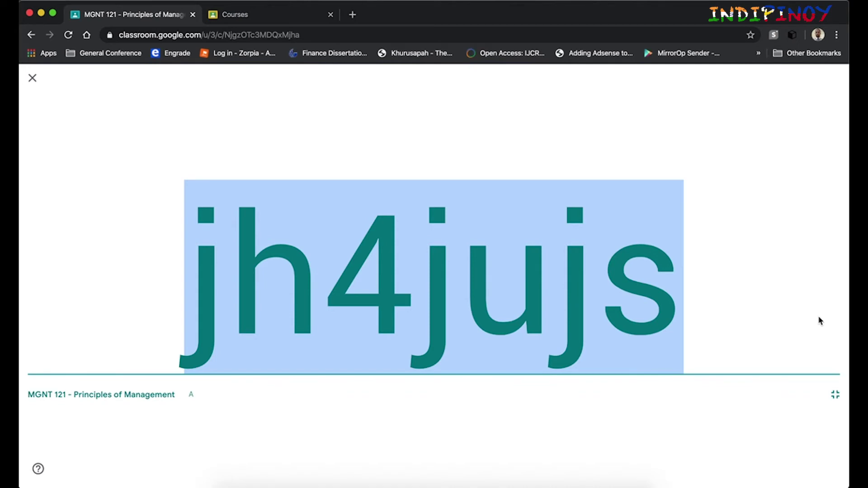
pyautogui.click(820, 321)
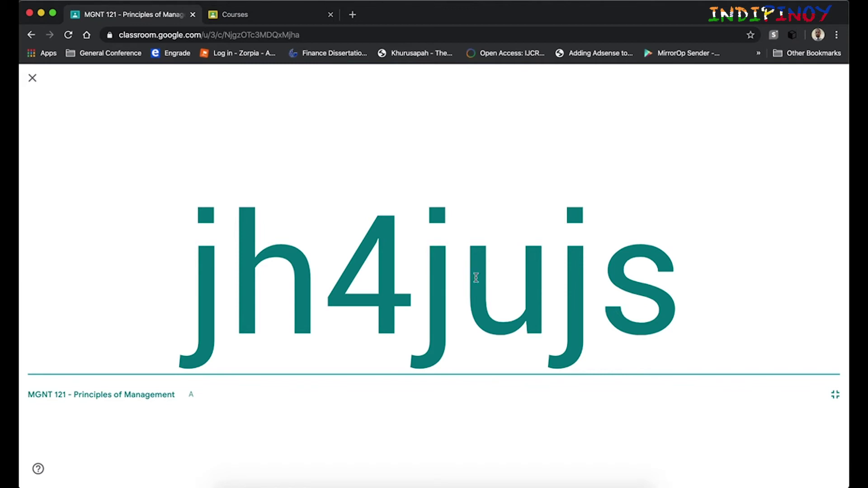
pyautogui.click(32, 80)
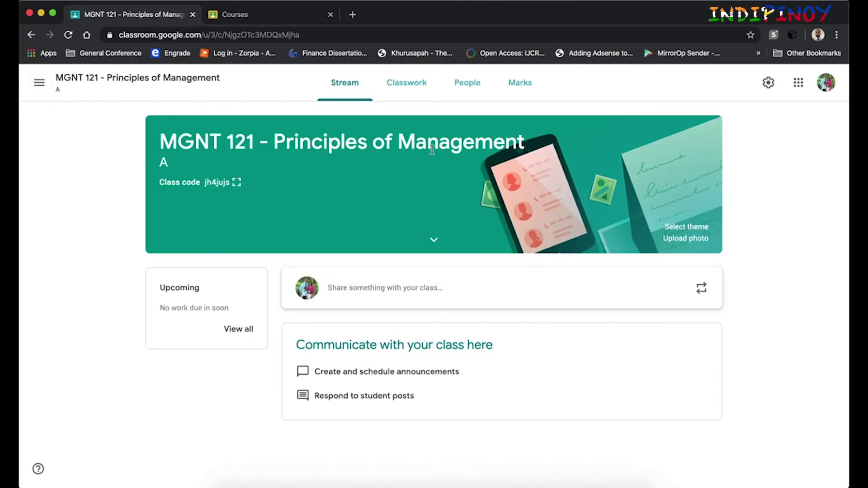
# Step: From the student account's class list, join the class by entering its class code
pyautogui.click(270, 19)
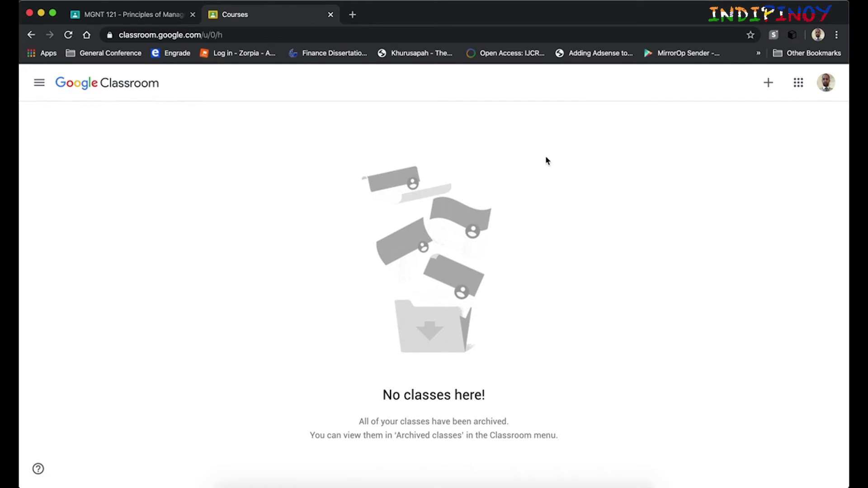
pyautogui.click(770, 84)
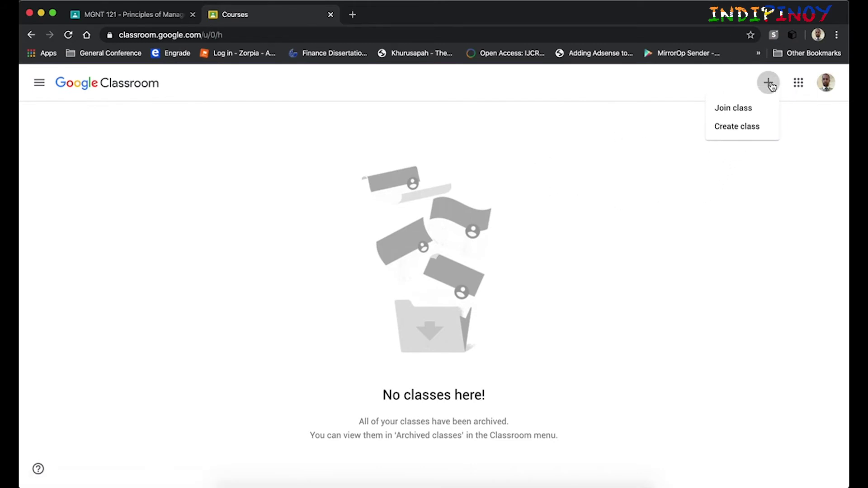
pyautogui.click(738, 112)
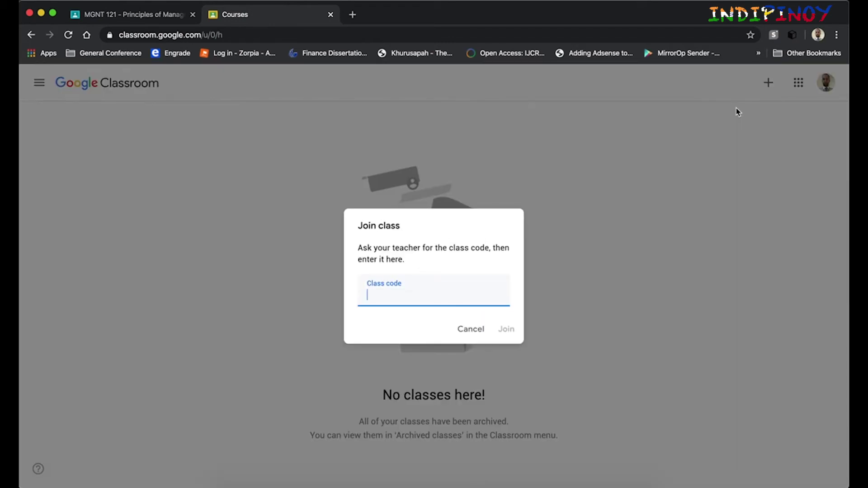
pyautogui.click(506, 330)
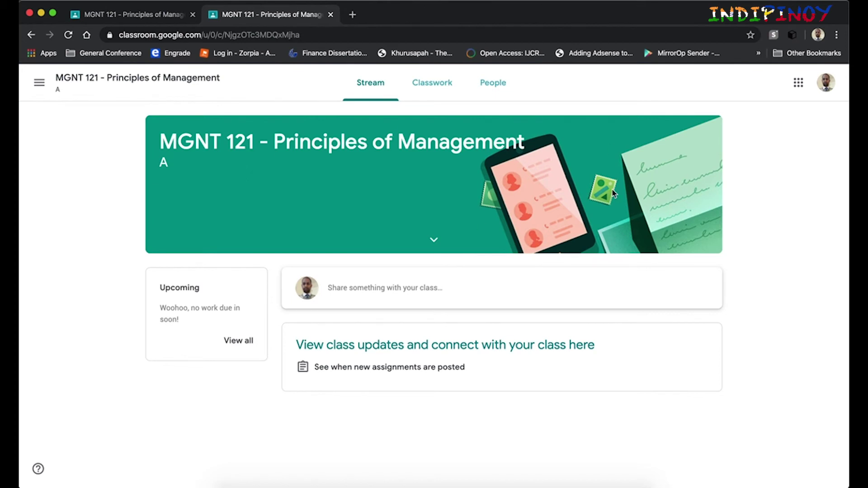
# Step: Compare the teacher and student views of the class, ending on the teacher's Stream
pyautogui.click(130, 16)
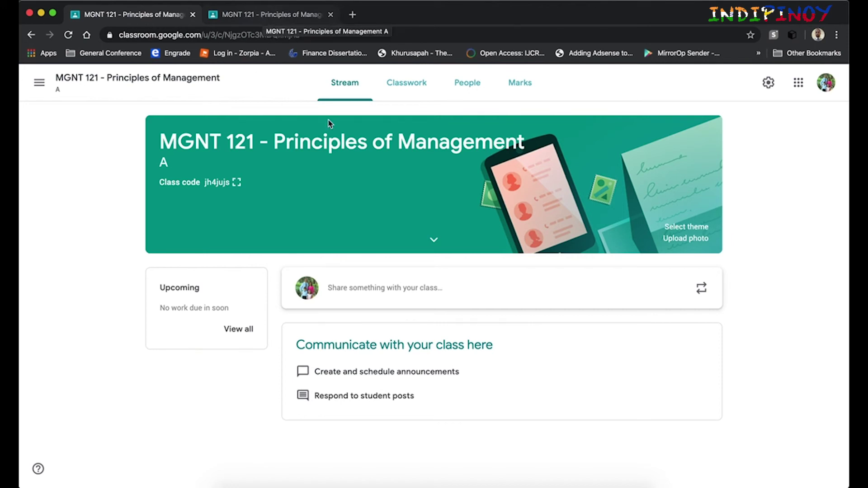
pyautogui.click(282, 18)
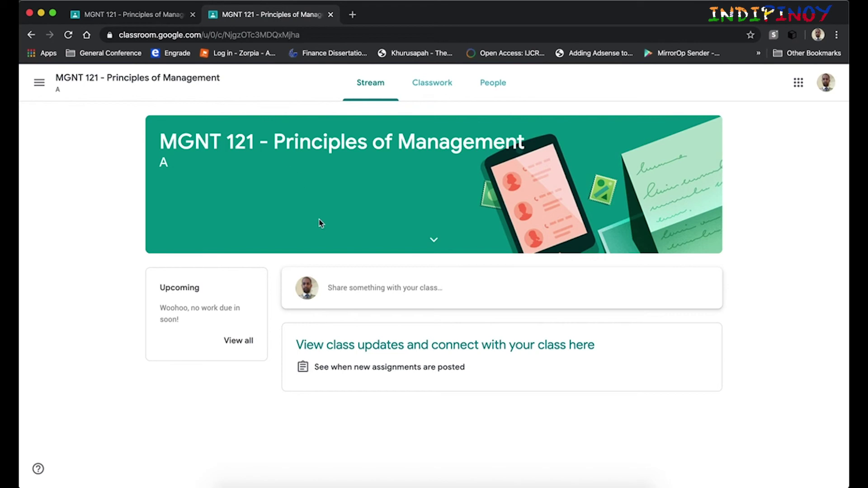
pyautogui.click(143, 17)
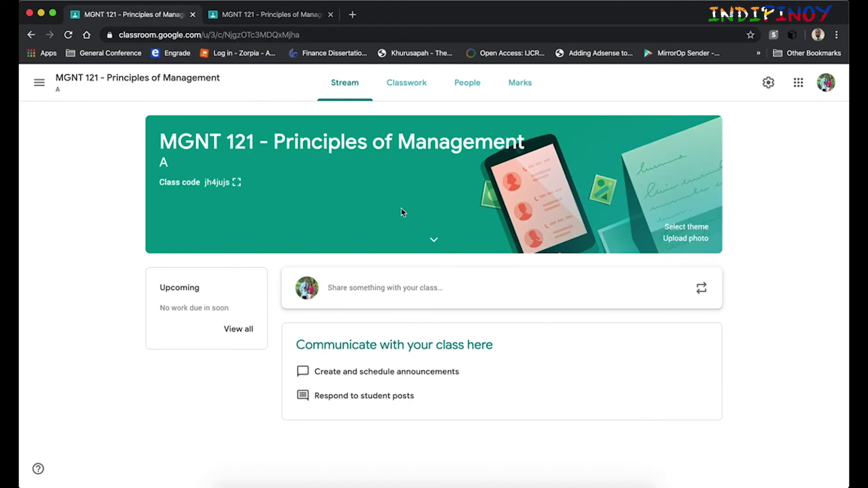
# Step: Expand the class details and highlight Subject Management, Room CR12 and the banner's class code
pyautogui.click(435, 243)
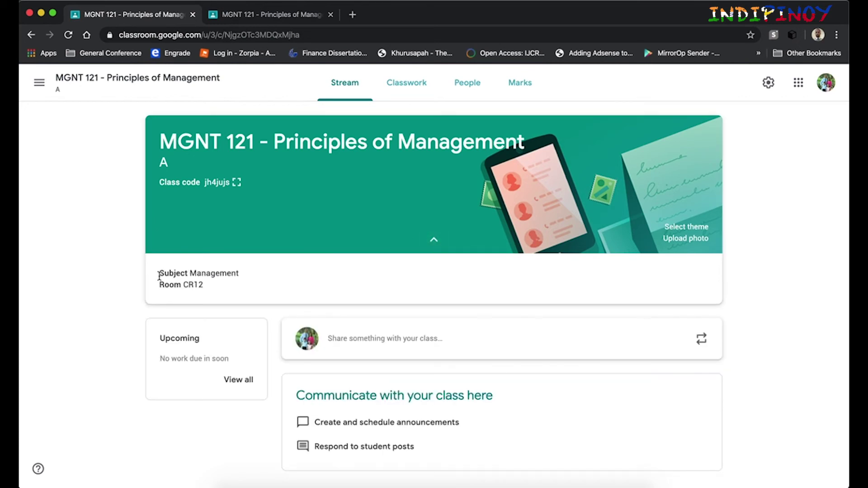
pyautogui.moveTo(160, 274); pyautogui.dragTo(241, 274)
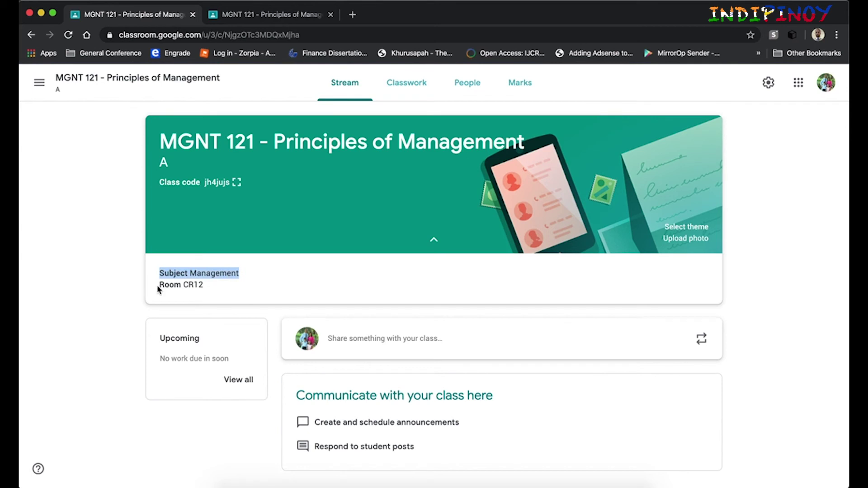
pyautogui.moveTo(159, 286); pyautogui.dragTo(210, 288)
pyautogui.click(281, 279)
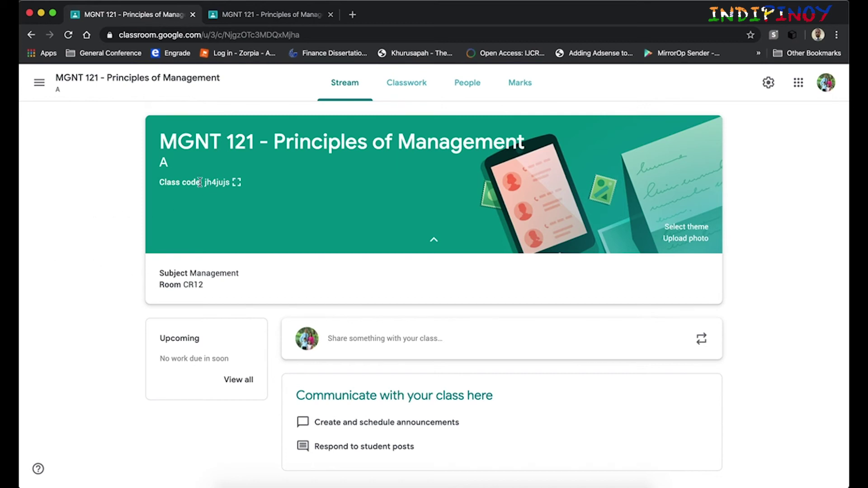
pyautogui.moveTo(231, 183); pyautogui.dragTo(205, 181)
pyautogui.click(260, 202)
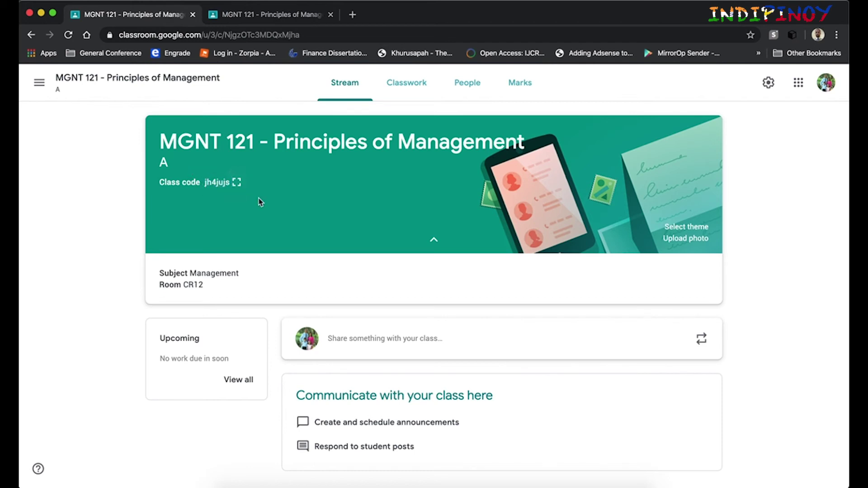